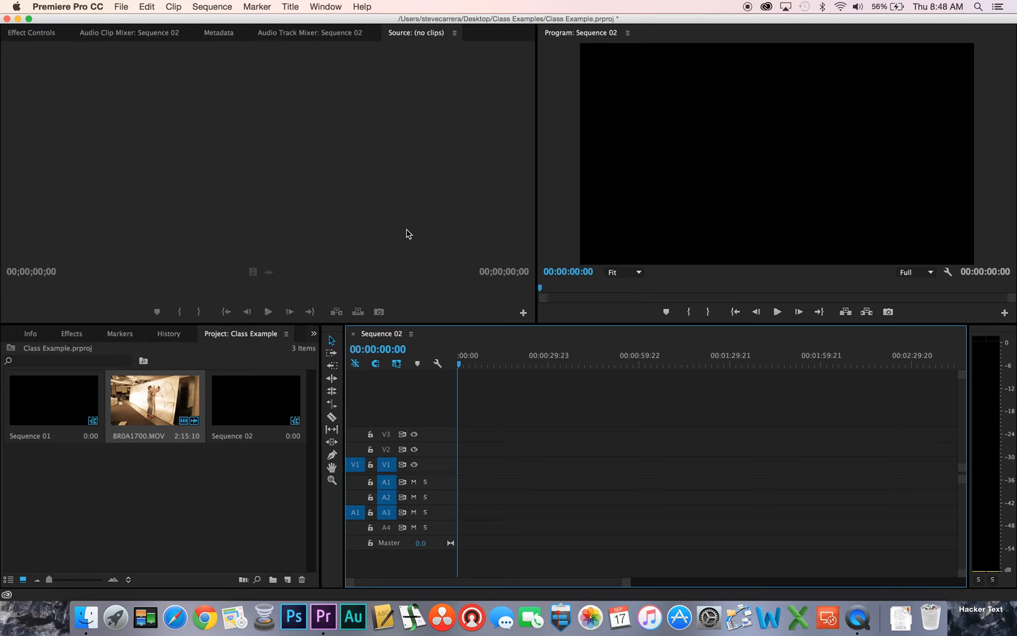
Review the sequence settings of Sequence 02, including editing mode, timebase and frame size, and accept them as they are.
{"action": "left_click", "coordinate": [213, 7]}
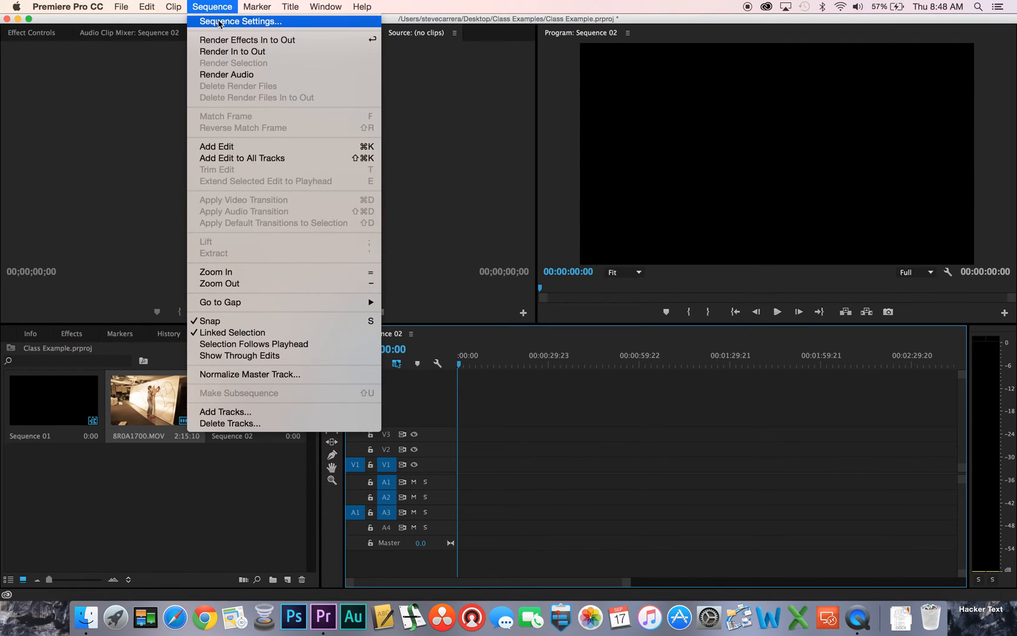
{"action": "left_click", "coordinate": [219, 22]}
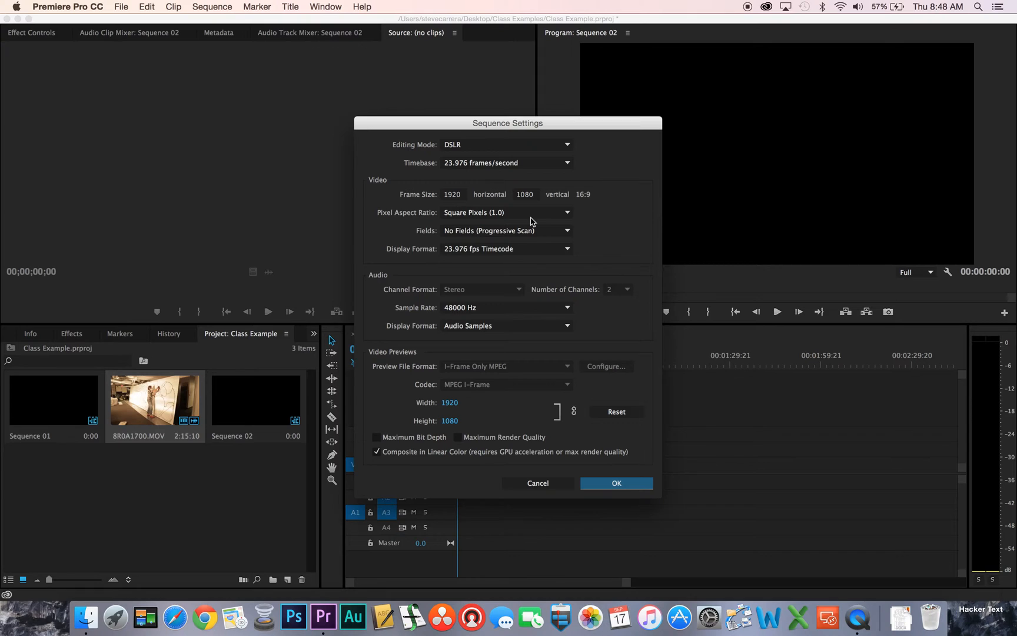
{"action": "left_click", "coordinate": [616, 483]}
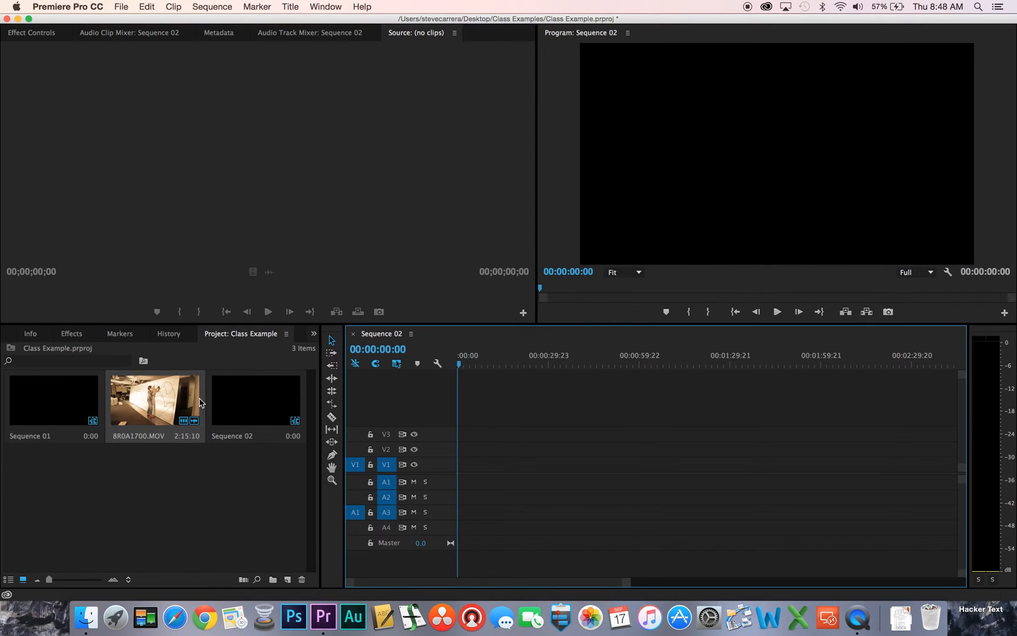
Place 8R0A1700.MOV at the start of video track V1 in Sequence 02 and scale the clip to the frame size.
{"action": "left_click_drag", "start_coordinate": [175, 401], "coordinate": [433, 465]}
{"action": "left_click", "coordinate": [548, 464]}
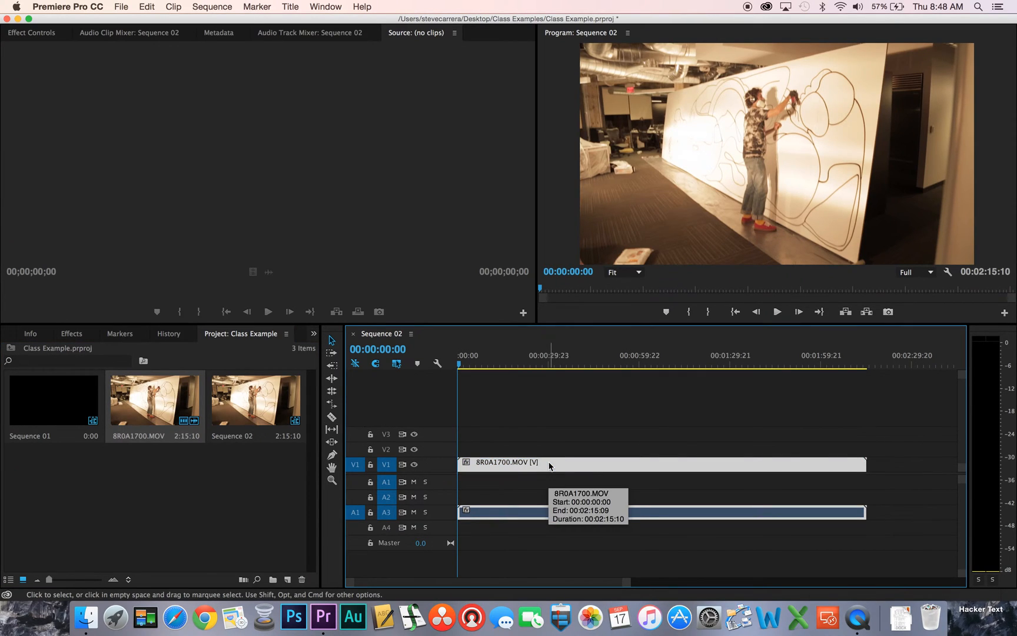
{"action": "right_click", "coordinate": [550, 466]}
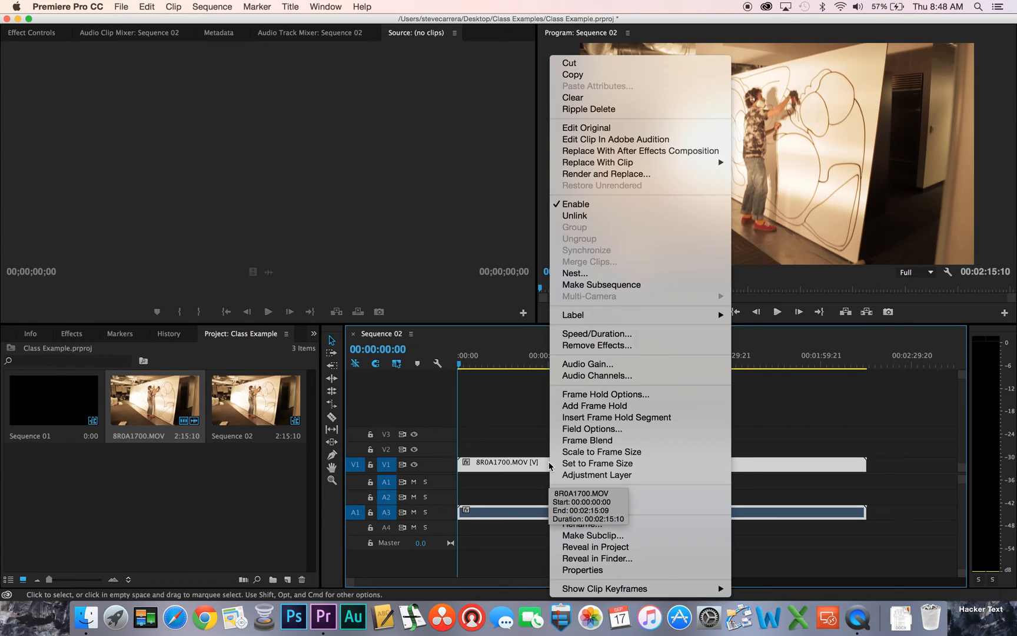
{"action": "left_click", "coordinate": [583, 452]}
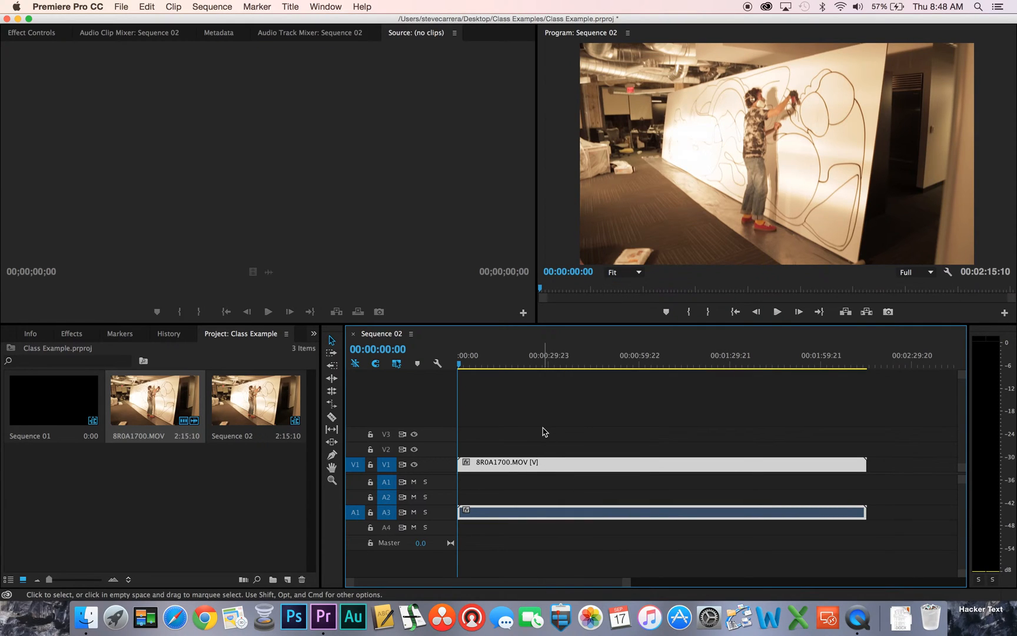
Expand audio track A3, find the fade transitions, and apply an Exponential Fade to the end of the clip's audio.
{"action": "double_click", "coordinate": [388, 516]}
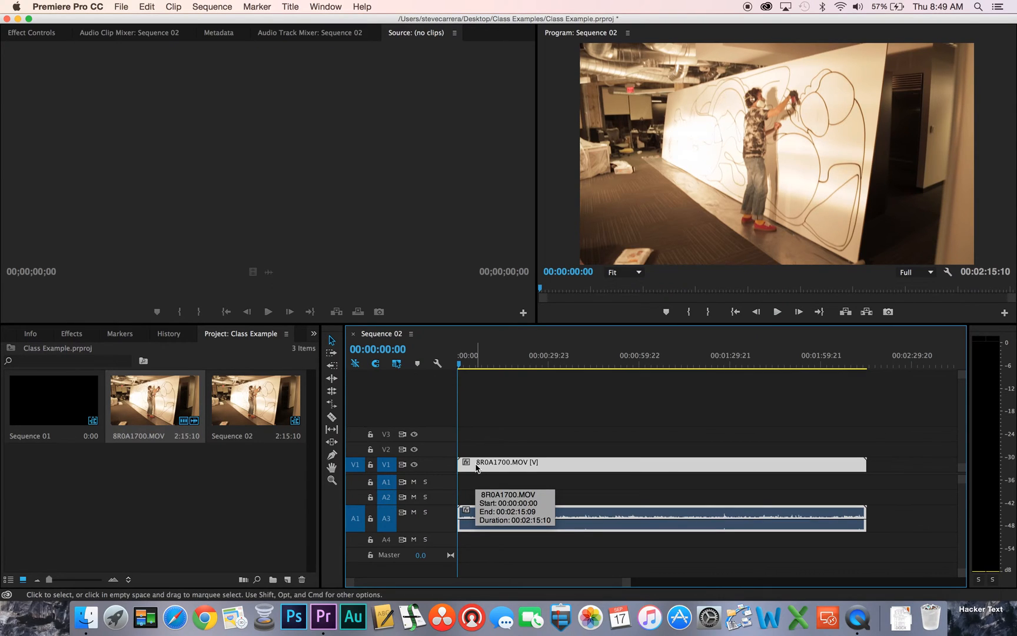
{"action": "left_click", "coordinate": [77, 336]}
{"action": "left_click", "coordinate": [69, 354]}
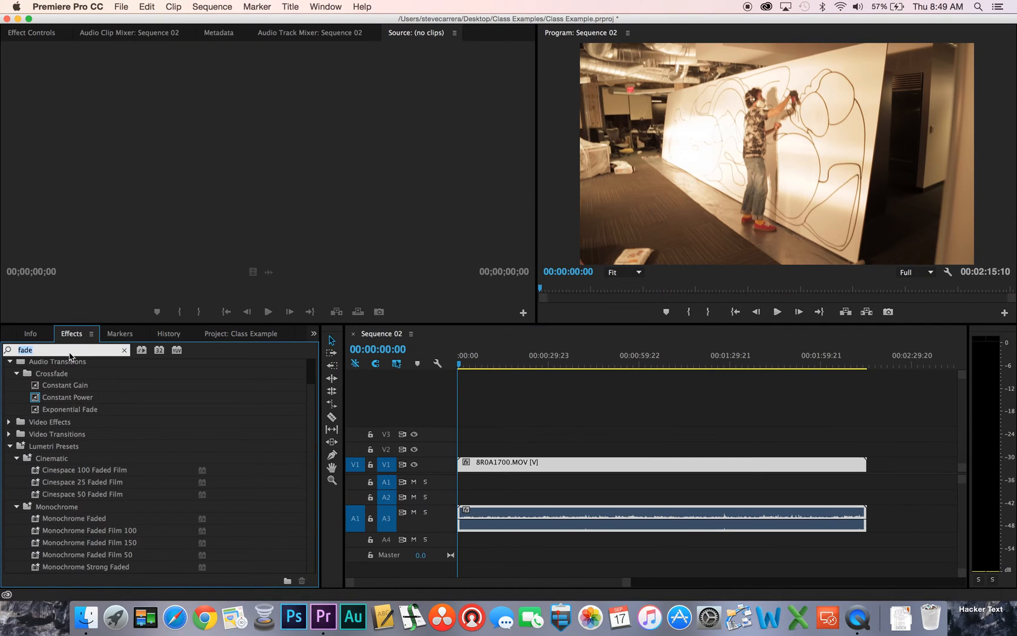
{"action": "type", "text": "fadee"}
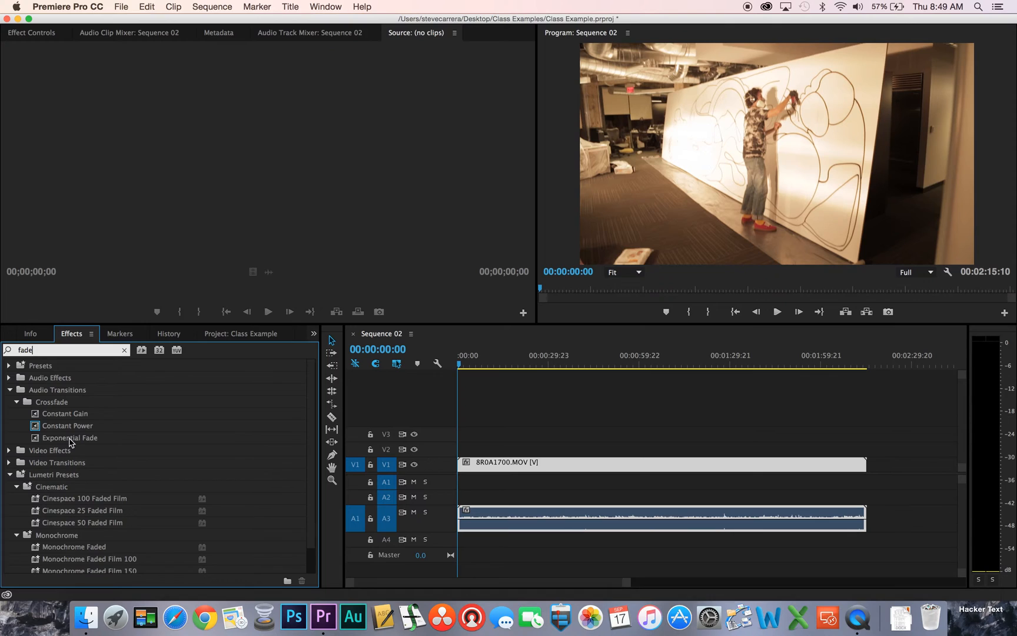
{"action": "left_click", "coordinate": [69, 439]}
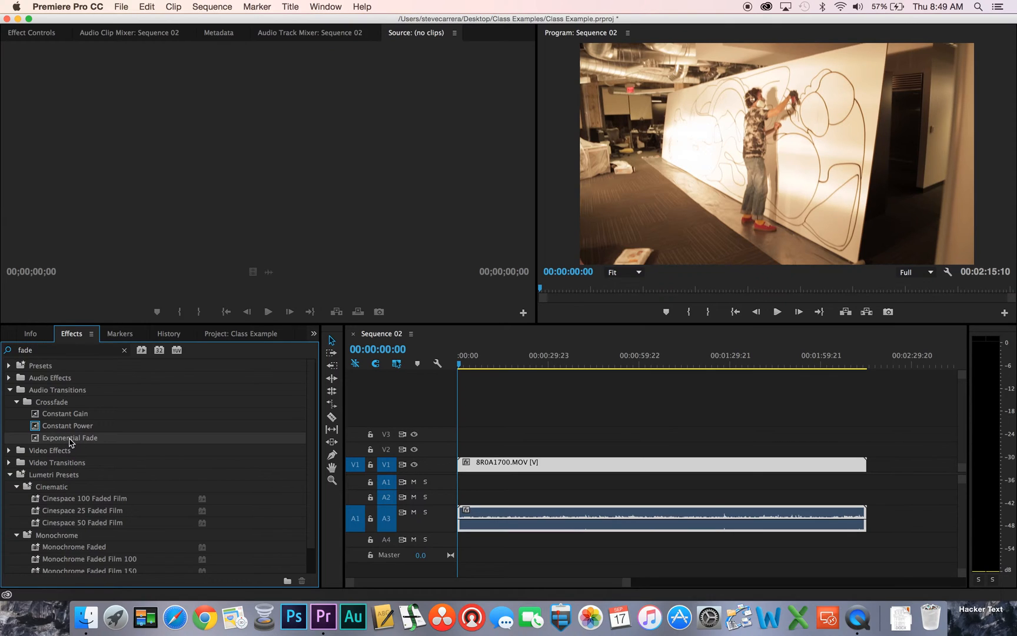
{"action": "left_click_drag", "start_coordinate": [69, 441], "coordinate": [863, 519]}
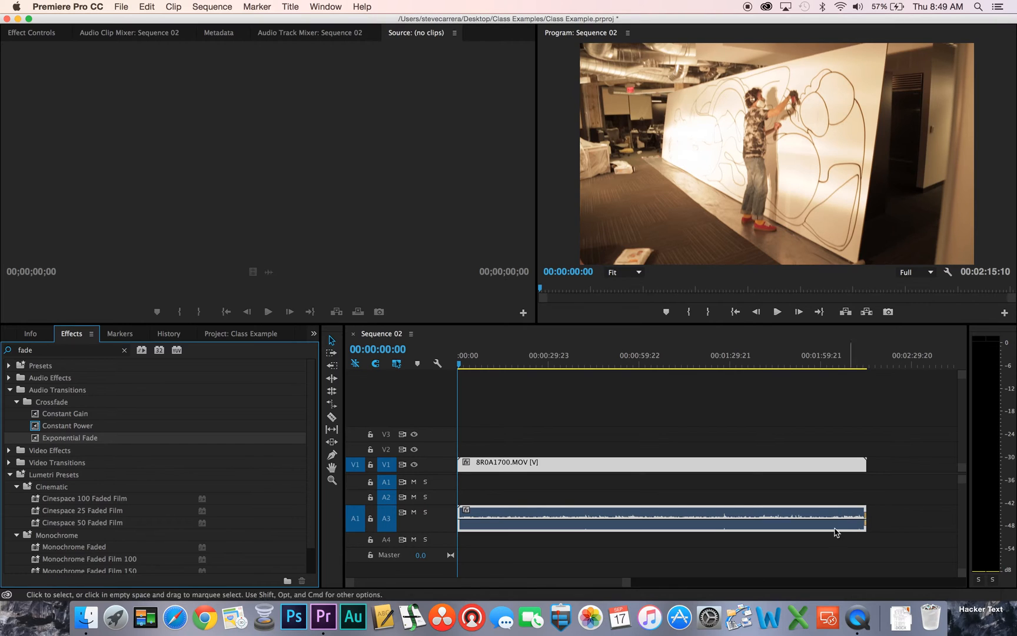
Examine the Exponential Fade up close at the end of the audio clip, with the playhead at 00:02:14:11.
{"action": "left_click", "coordinate": [627, 586]}
{"action": "left_click_drag", "start_coordinate": [627, 585], "coordinate": [487, 592]}
{"action": "left_click", "coordinate": [886, 360]}
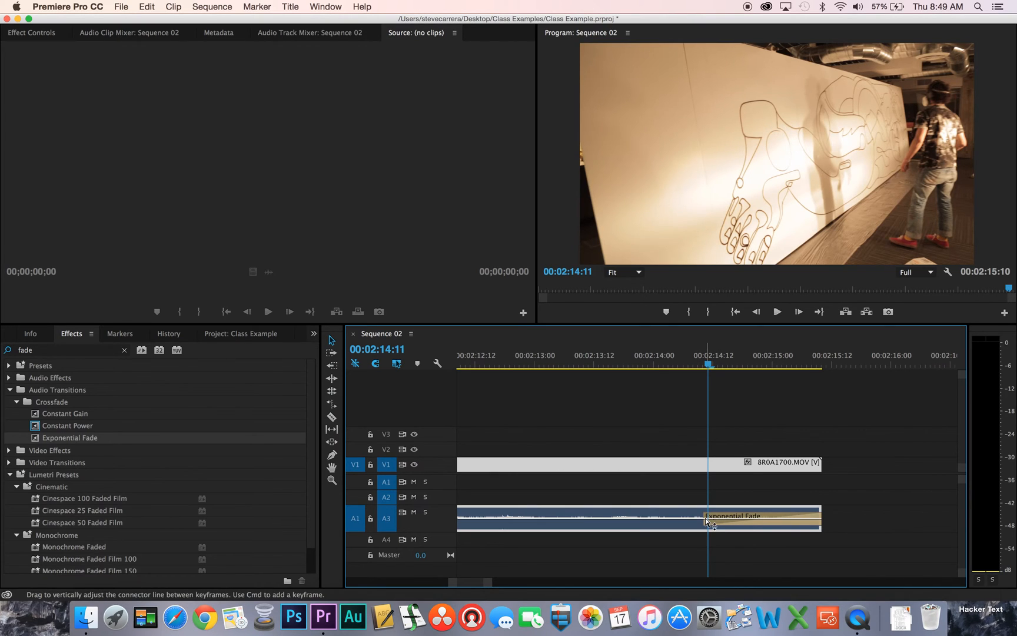
{"action": "mouse_move", "coordinate": [707, 520]}
{"action": "left_mouse_down"}
{"action": "mouse_move", "coordinate": [609, 524]}
{"action": "mouse_move", "coordinate": [707, 523]}
{"action": "left_mouse_up"}
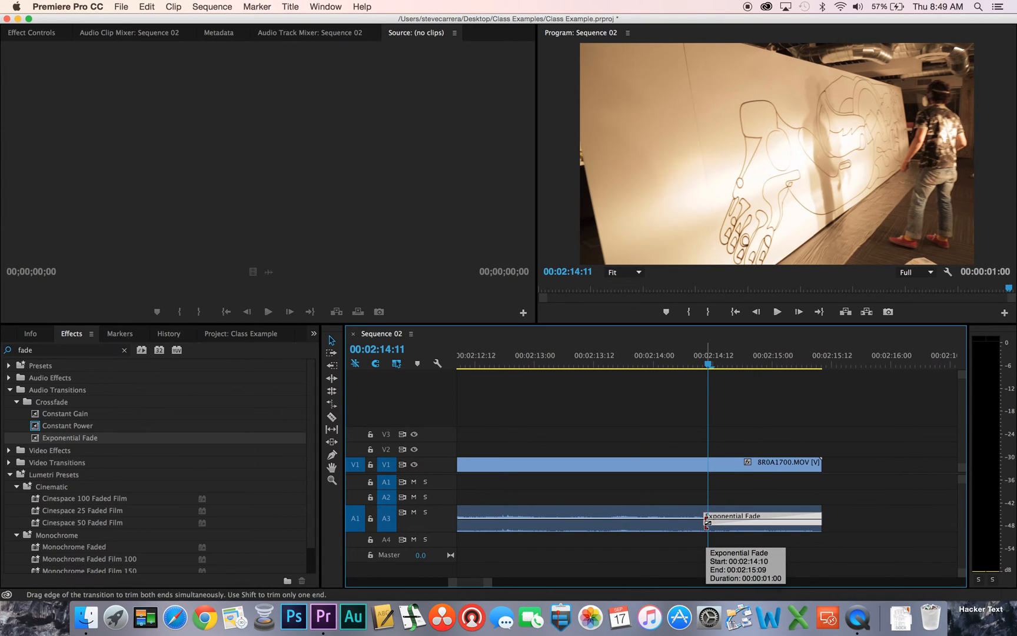
Clear the previous effects search and search the effects for "disso".
{"action": "left_click", "coordinate": [124, 351]}
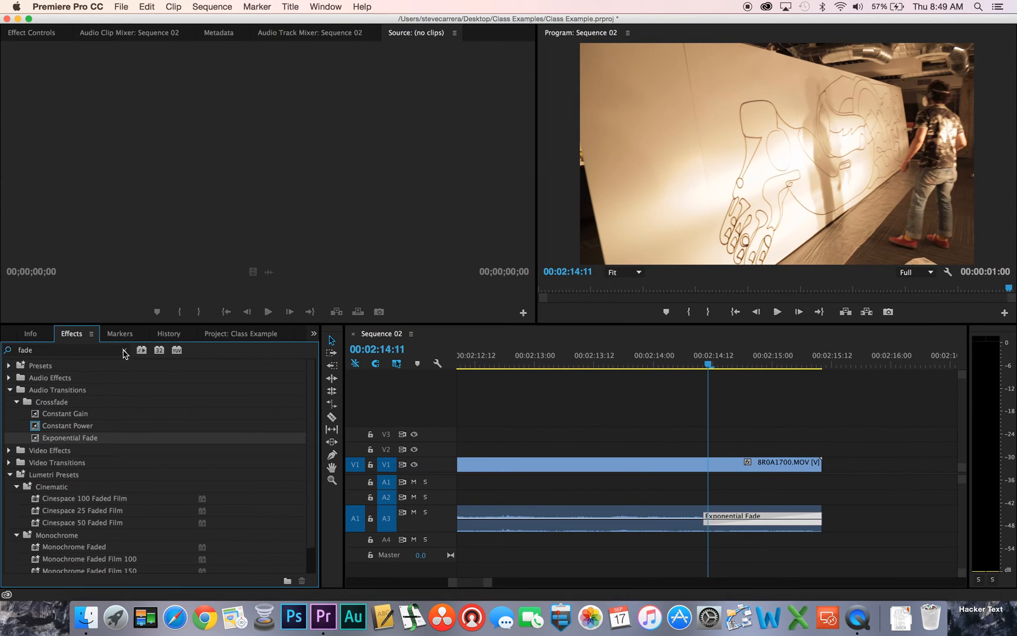
{"action": "left_click", "coordinate": [124, 352]}
{"action": "scroll", "coordinate": [625, 451], "scroll_direction": "up", "scroll_amount": 10}
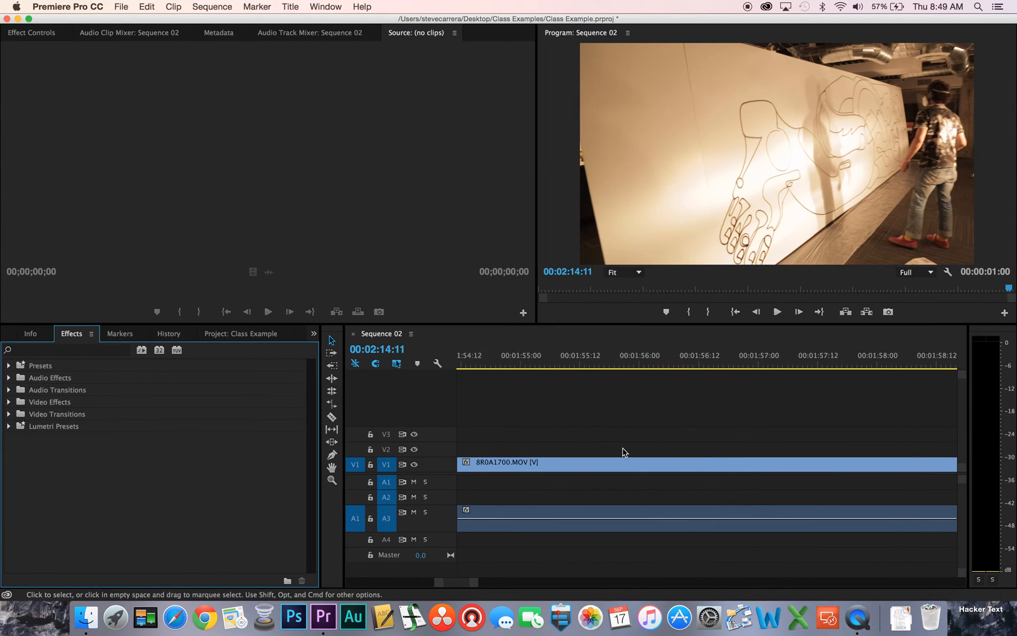
{"action": "scroll", "coordinate": [625, 451], "scroll_direction": "up", "scroll_amount": 15}
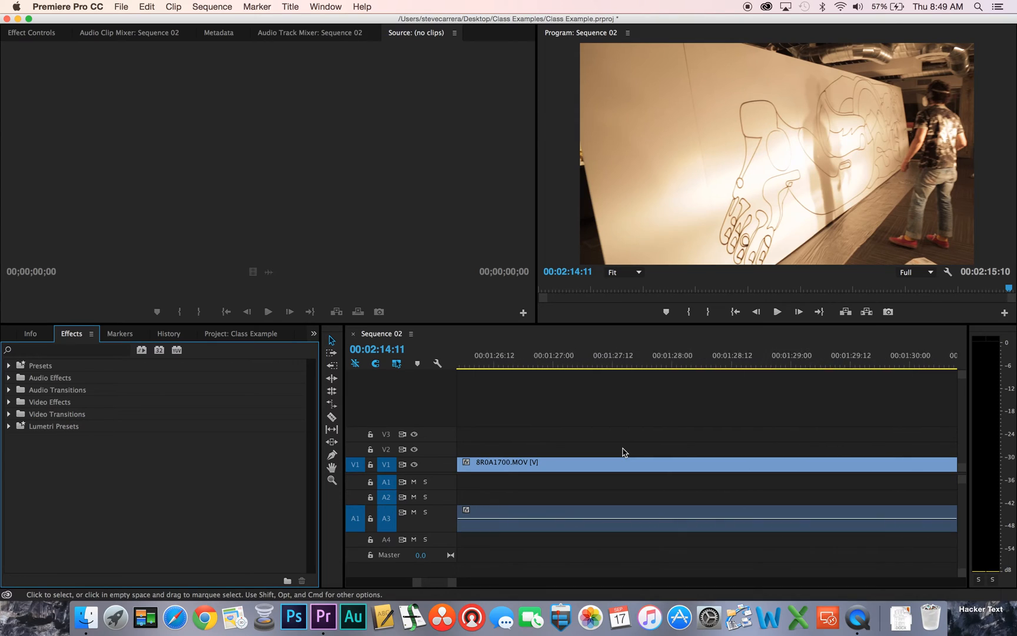
{"action": "scroll", "coordinate": [624, 452], "scroll_direction": "up", "scroll_amount": 10}
{"action": "scroll", "coordinate": [625, 452], "scroll_direction": "up", "scroll_amount": 20}
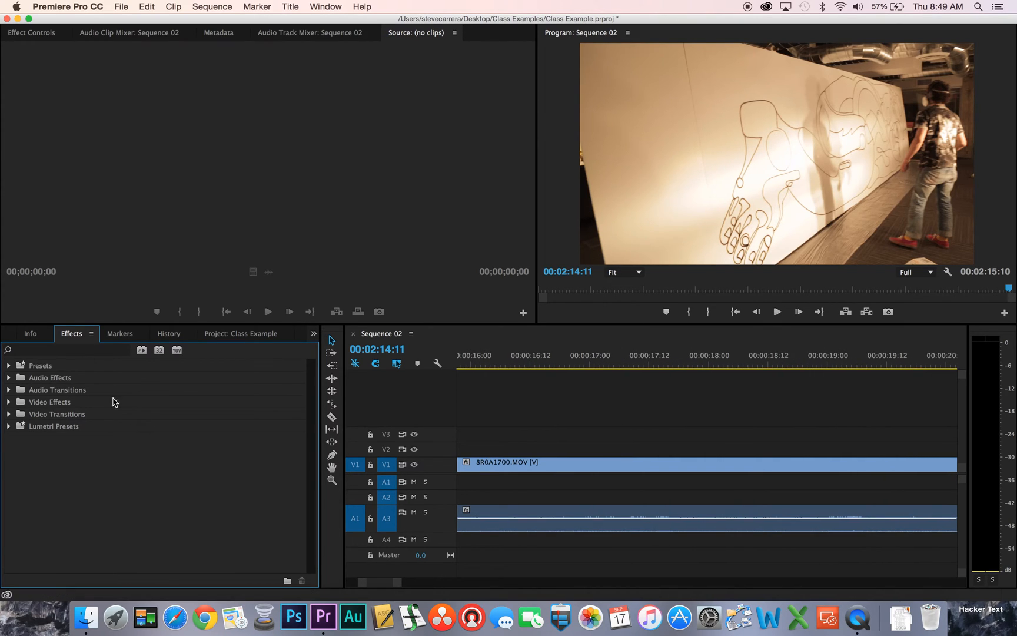
{"action": "left_click", "coordinate": [81, 351]}
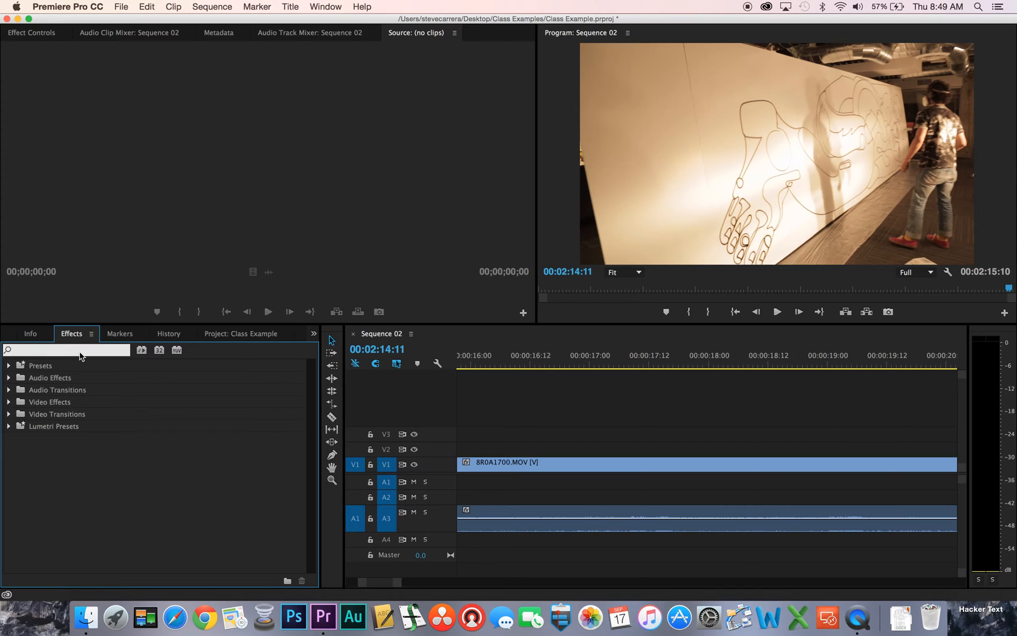
{"action": "type", "text": "dis"}
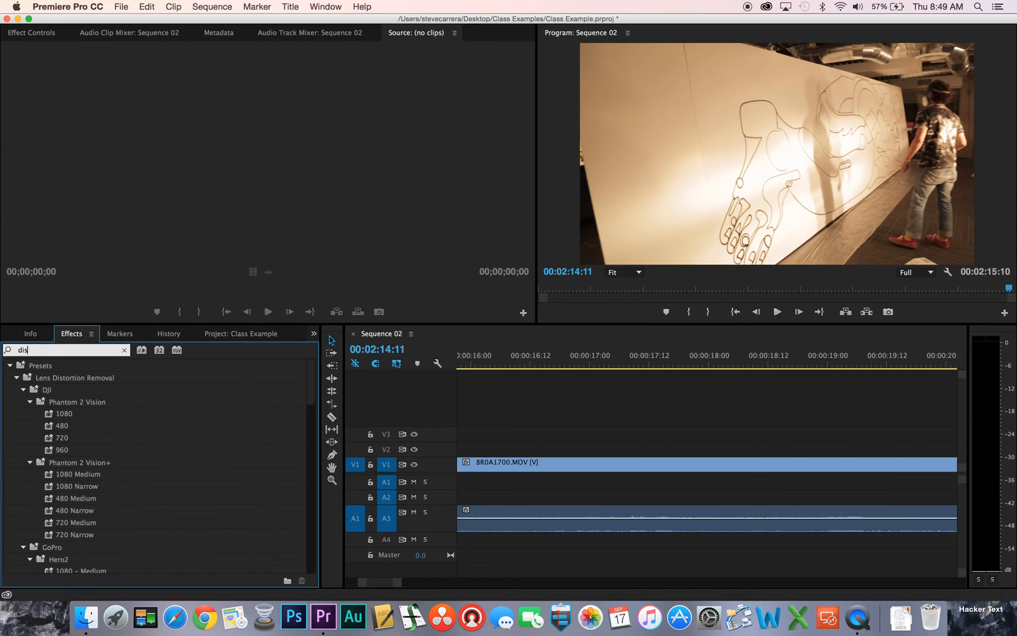
{"action": "type", "text": "so"}
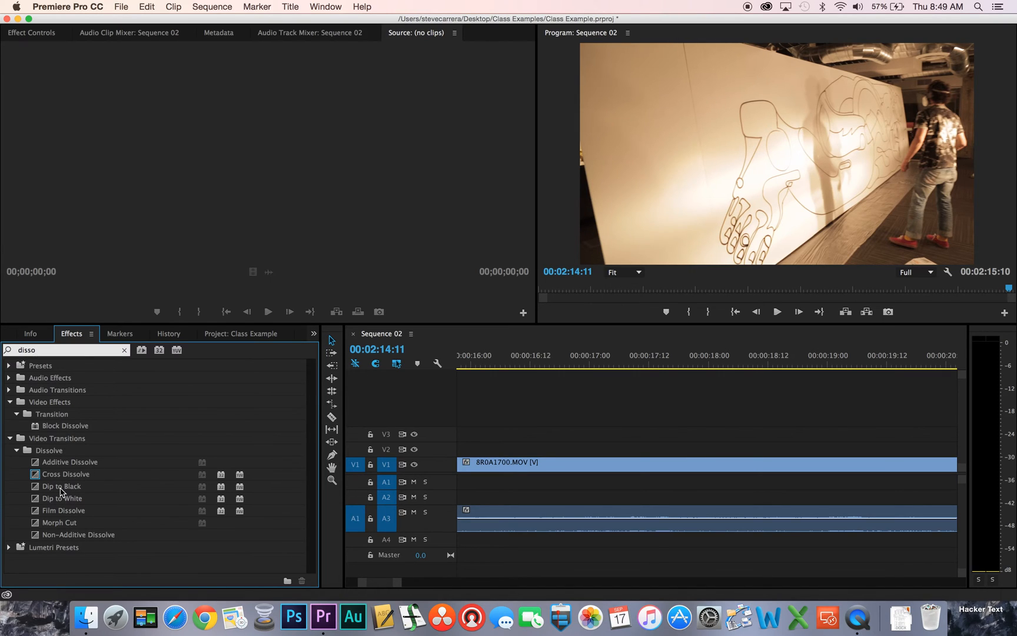
Apply a Dip to Black transition to the start of 8R0A1700.MOV on V1.
{"action": "left_click", "coordinate": [60, 490]}
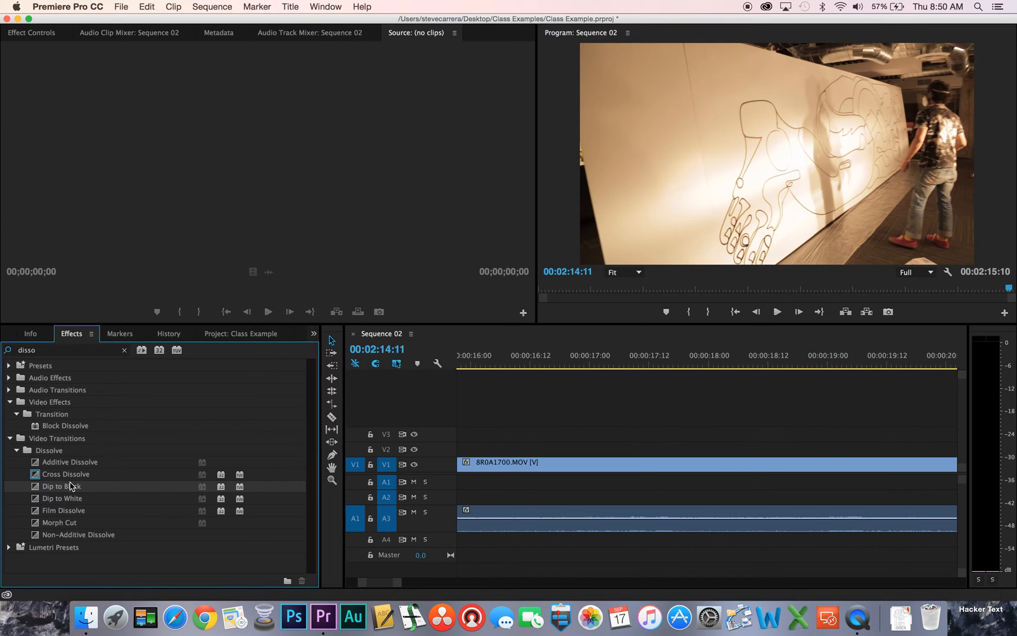
{"action": "left_click", "coordinate": [67, 487]}
{"action": "left_click_drag", "start_coordinate": [67, 488], "coordinate": [158, 489]}
{"action": "scroll", "coordinate": [517, 470], "scroll_direction": "up", "scroll_amount": 5}
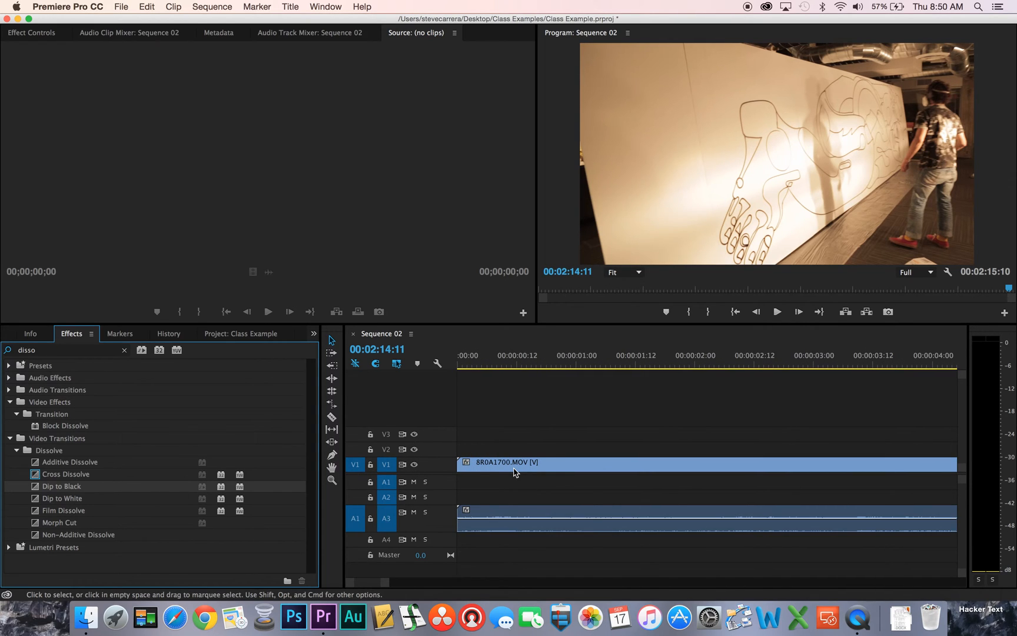
{"action": "left_click_drag", "start_coordinate": [46, 489], "coordinate": [463, 465]}
Move the playhead to 00:00:01:09, shorten the Dip to Black at the clip's start, and delete the transition.
{"action": "left_click_drag", "start_coordinate": [462, 365], "coordinate": [620, 382]}
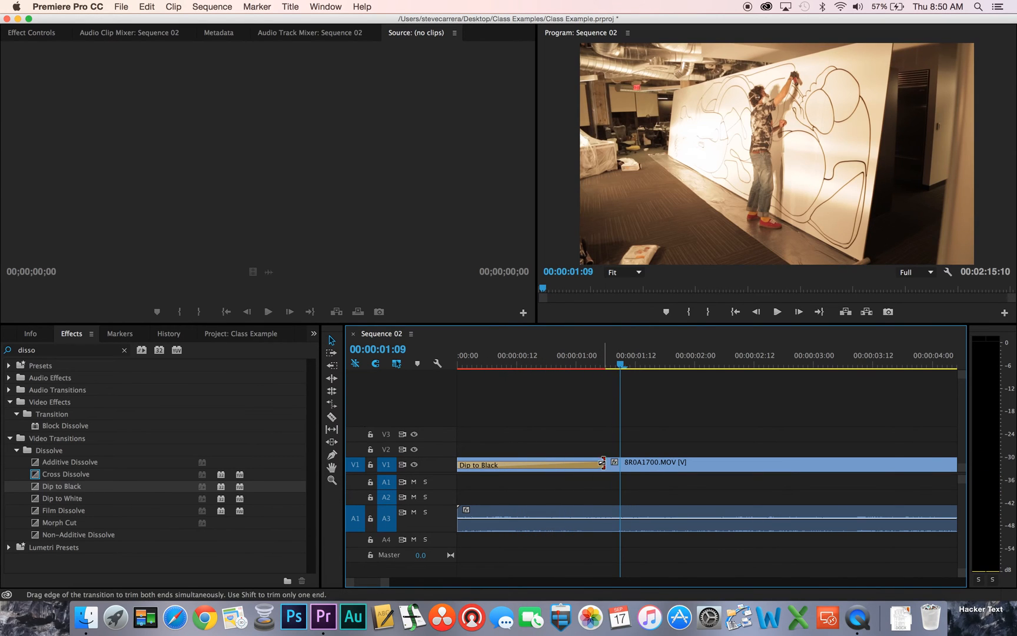
{"action": "mouse_move", "coordinate": [605, 464]}
{"action": "left_mouse_down"}
{"action": "mouse_move", "coordinate": [666, 464]}
{"action": "mouse_move", "coordinate": [586, 465]}
{"action": "left_mouse_up"}
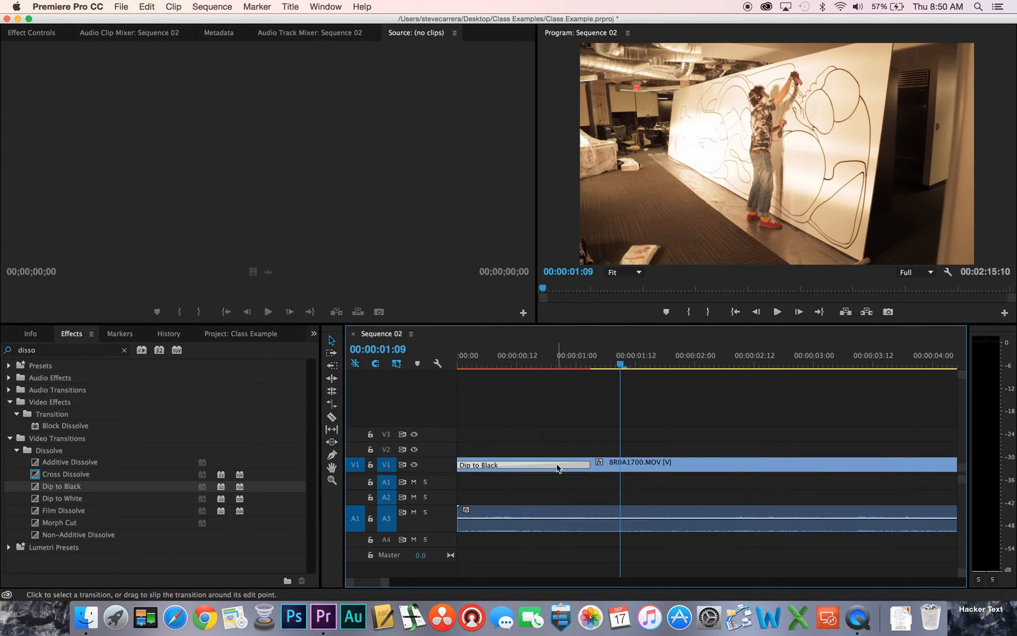
{"action": "key", "text": "Delete"}
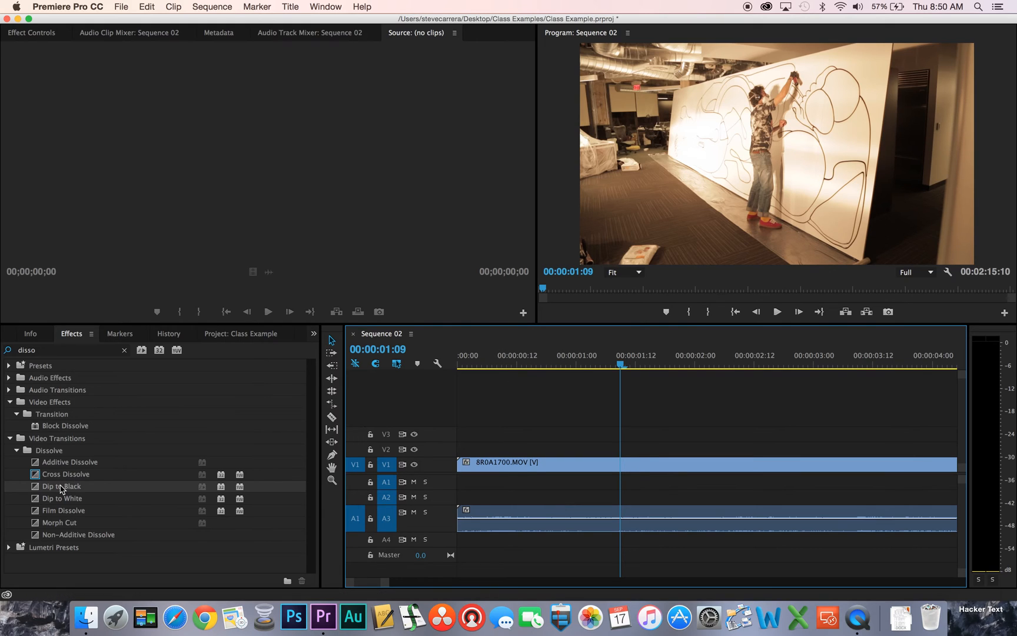
Reapply Dip to Black to the start of the V1 clip, render the preview for playback, and return the playhead to 00:00:00:00.
{"action": "left_click_drag", "start_coordinate": [61, 488], "coordinate": [462, 468]}
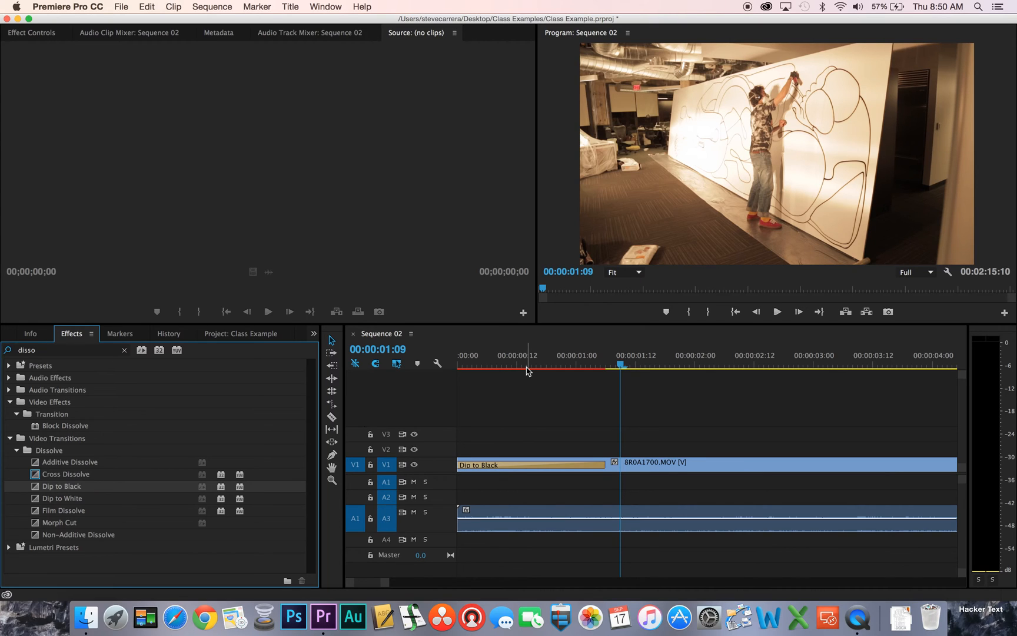
{"action": "key", "text": "Return"}
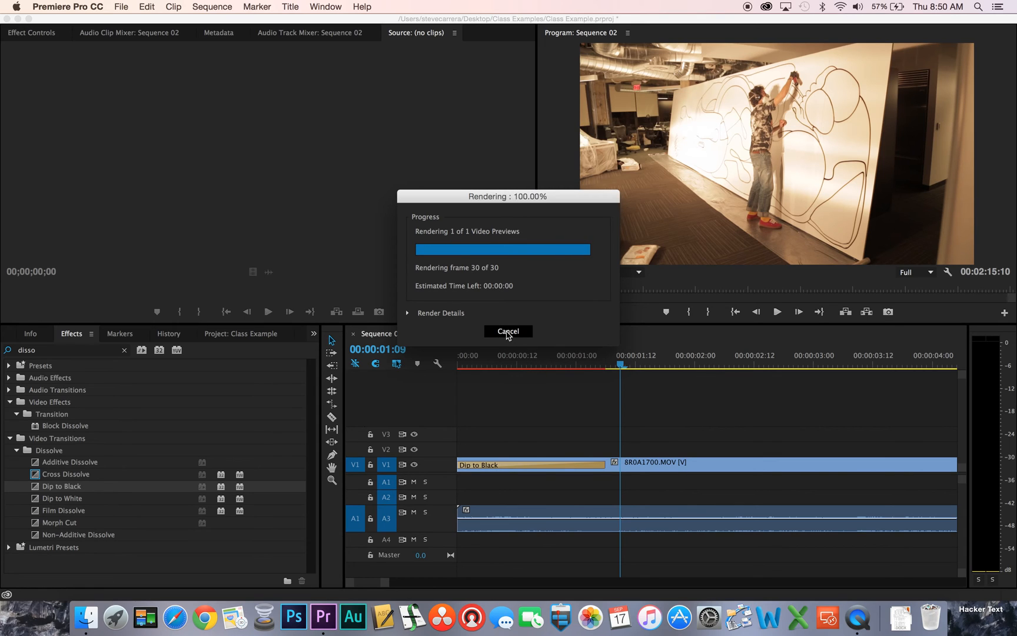
{"action": "key", "text": "space"}
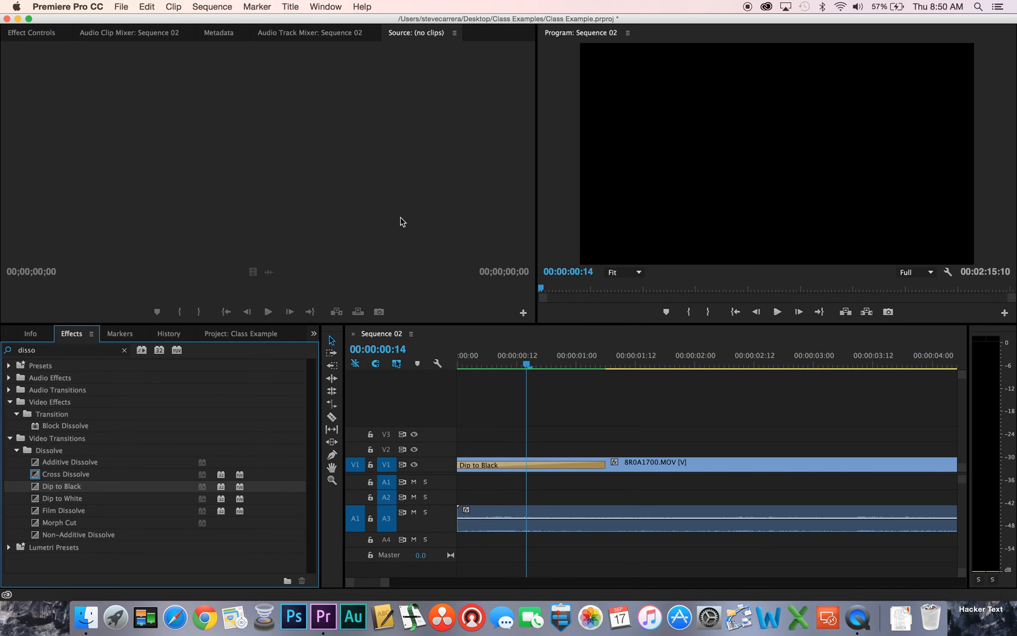
{"action": "left_click_drag", "start_coordinate": [534, 367], "coordinate": [422, 368]}
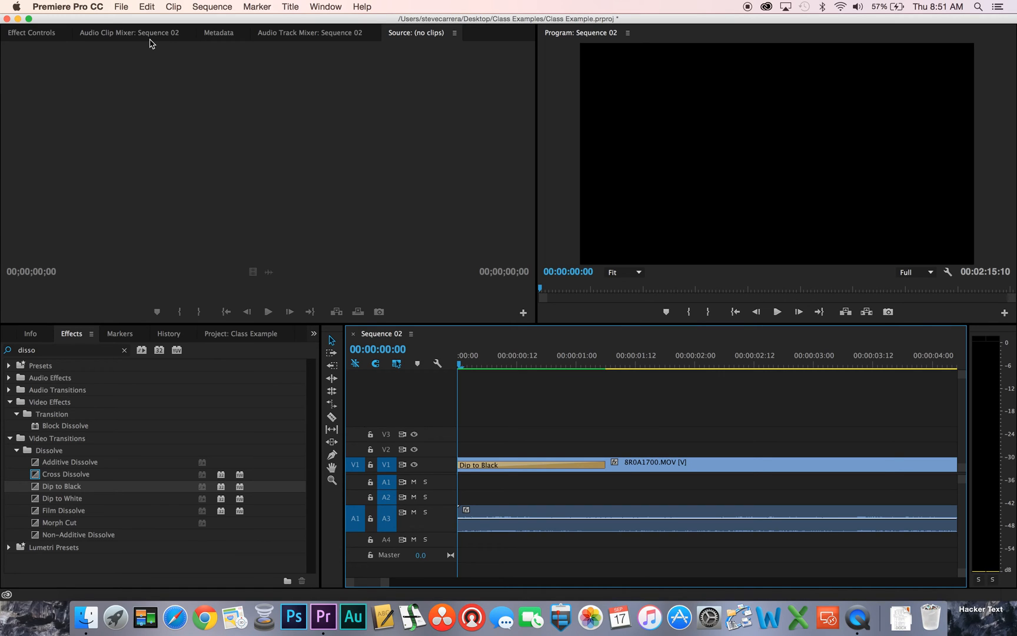
Review the Digital SLR 1080p preset DSLR 1080p24 for a new sequence, leaving without creating one.
{"action": "left_click", "coordinate": [120, 6]}
{"action": "mouse_move", "coordinate": [127, 22]}
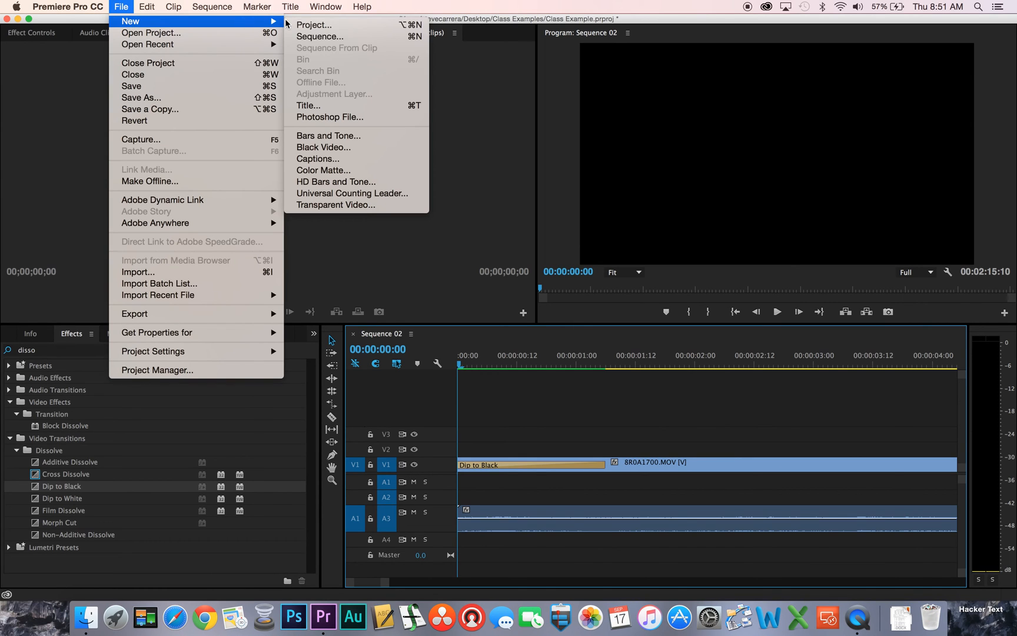
{"action": "left_click", "coordinate": [330, 37]}
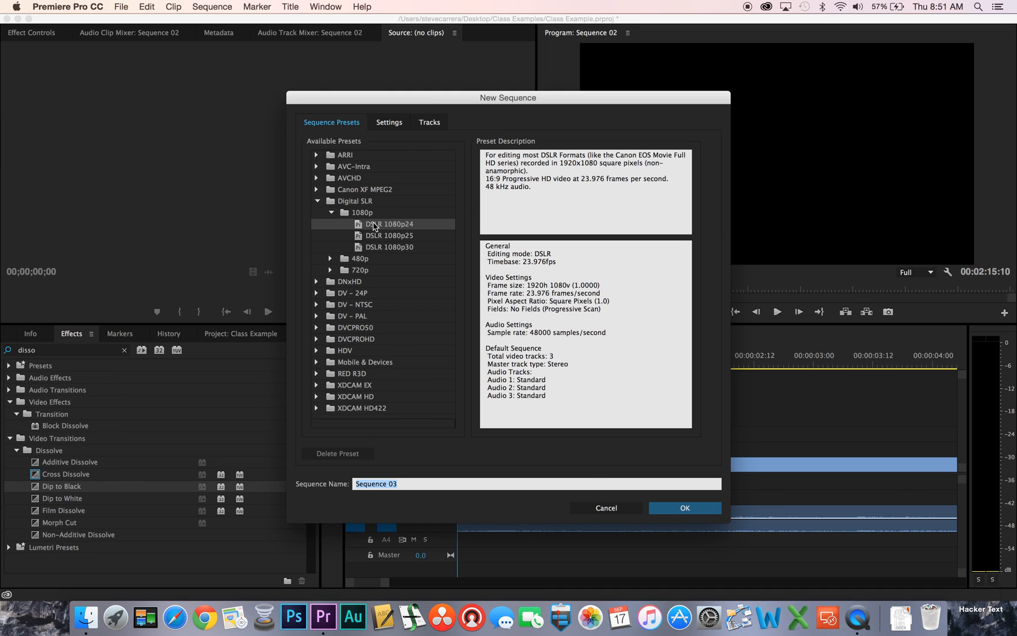
{"action": "left_click", "coordinate": [610, 504]}
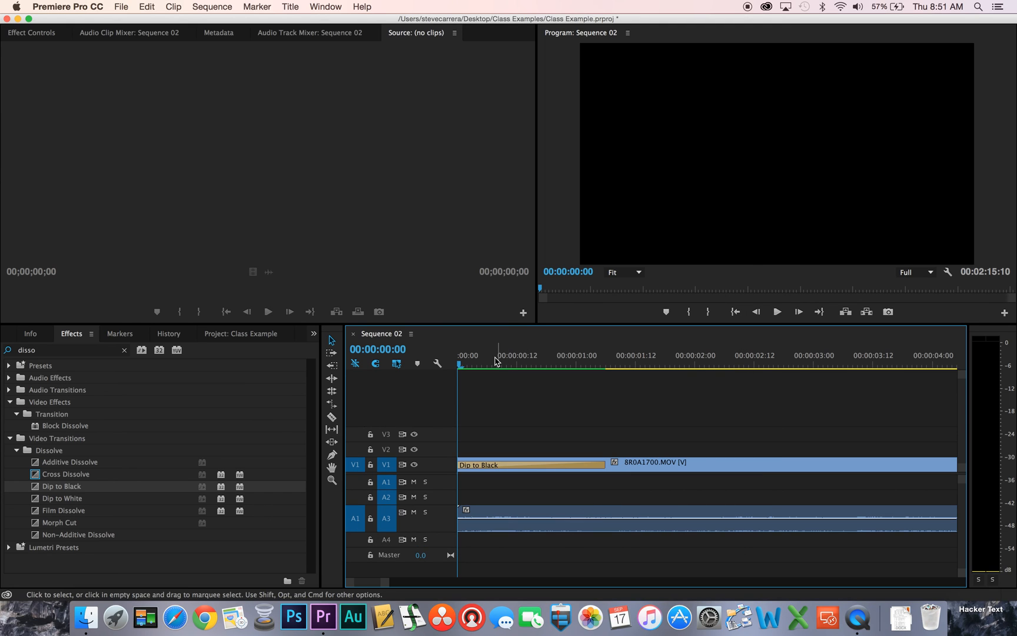